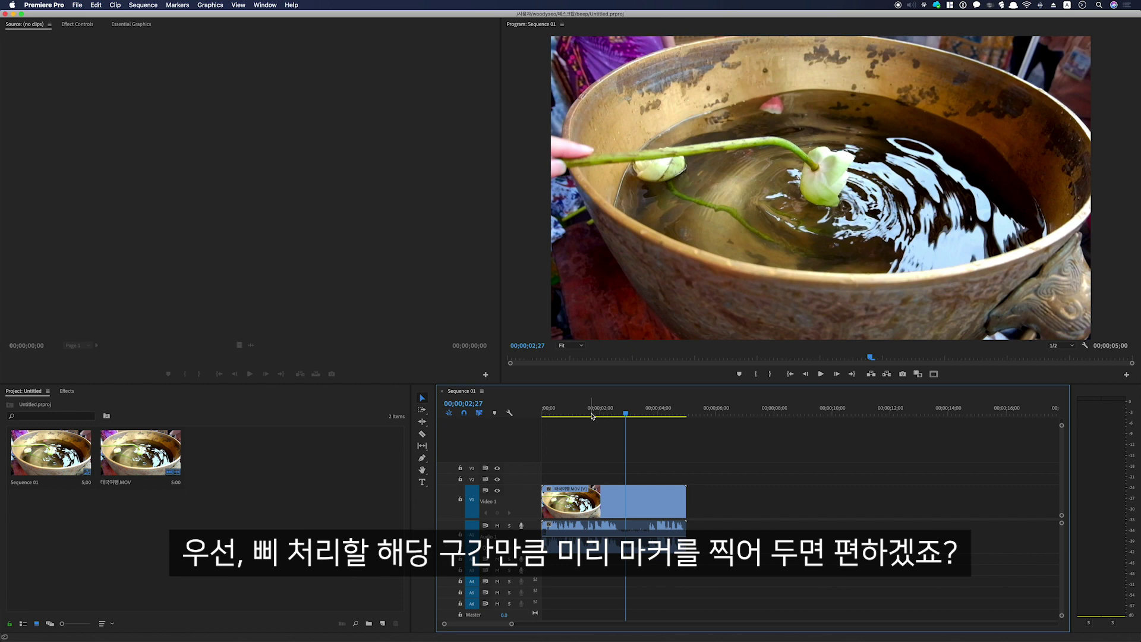
- Mark the section to be bleeped with sequence markers at 00;00;01;16 and 00;00;02;24
drag(596, 416, 588, 416)
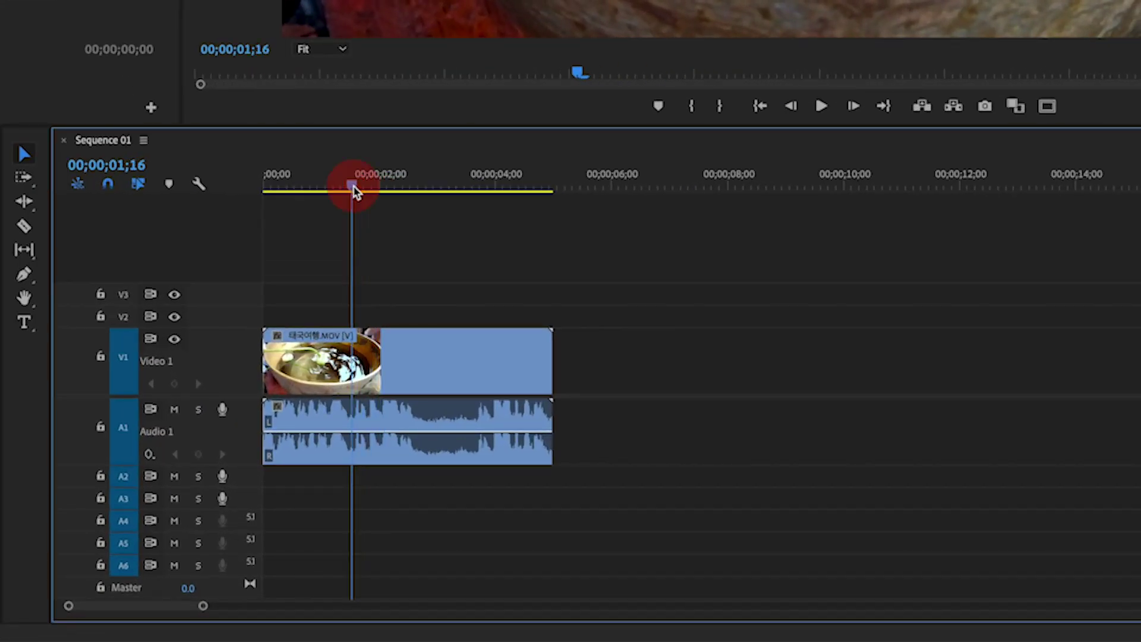
key(m)
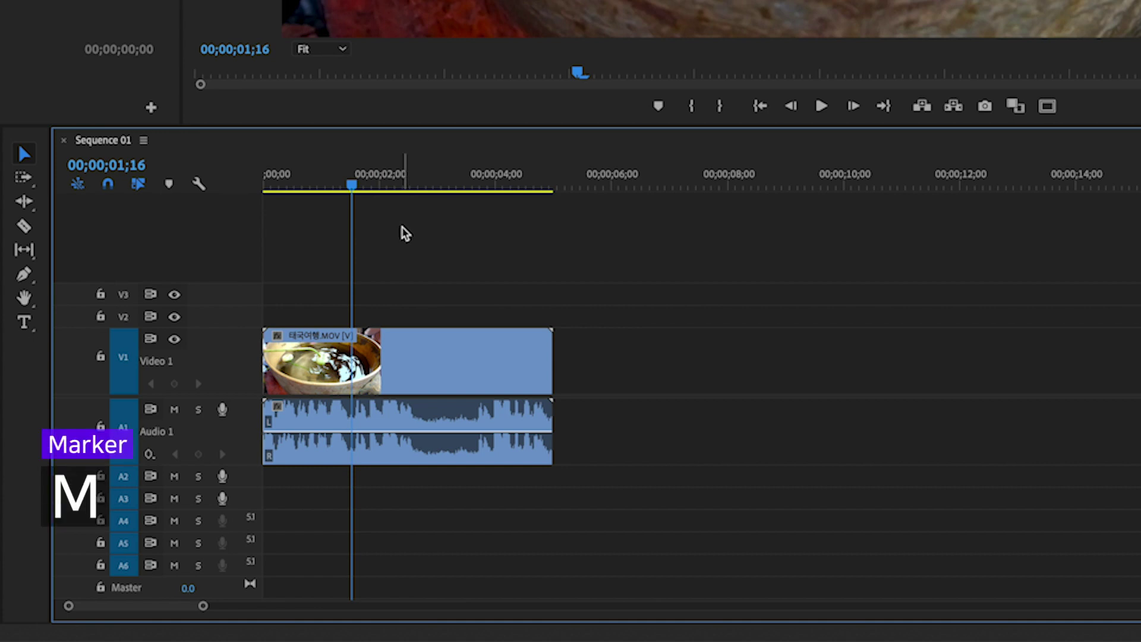
key(m)
drag(395, 182, 426, 184)
key(m)
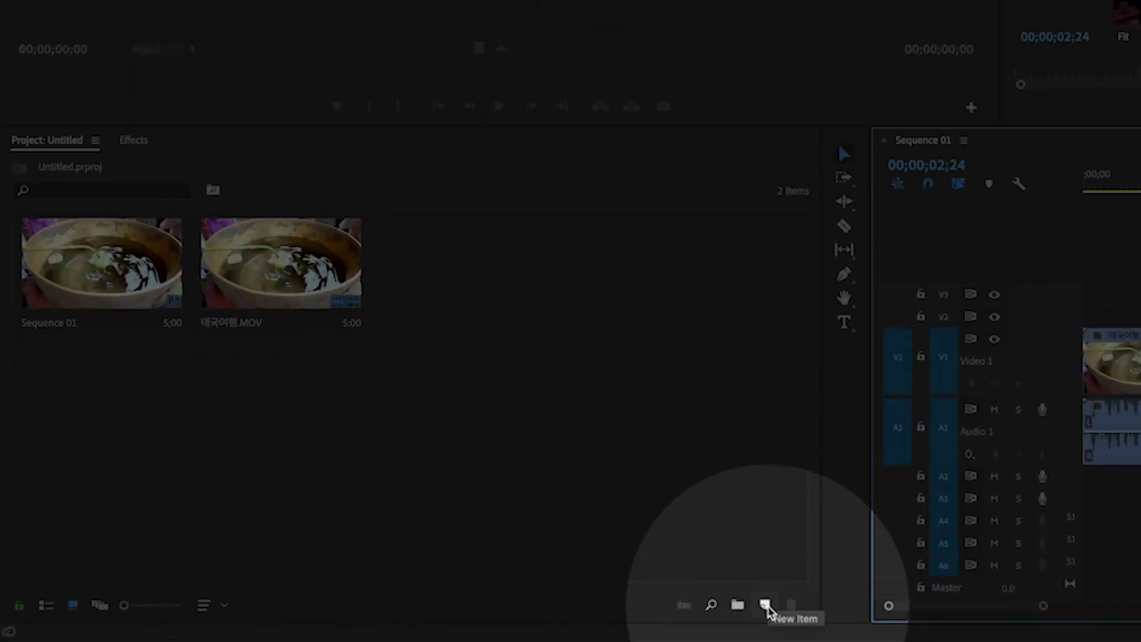
- Create an HD Bars and Tone item at 1920 × 1080, 29.97 fps Drop-Frame, square pixels and 48000 Hz
click(766, 606)
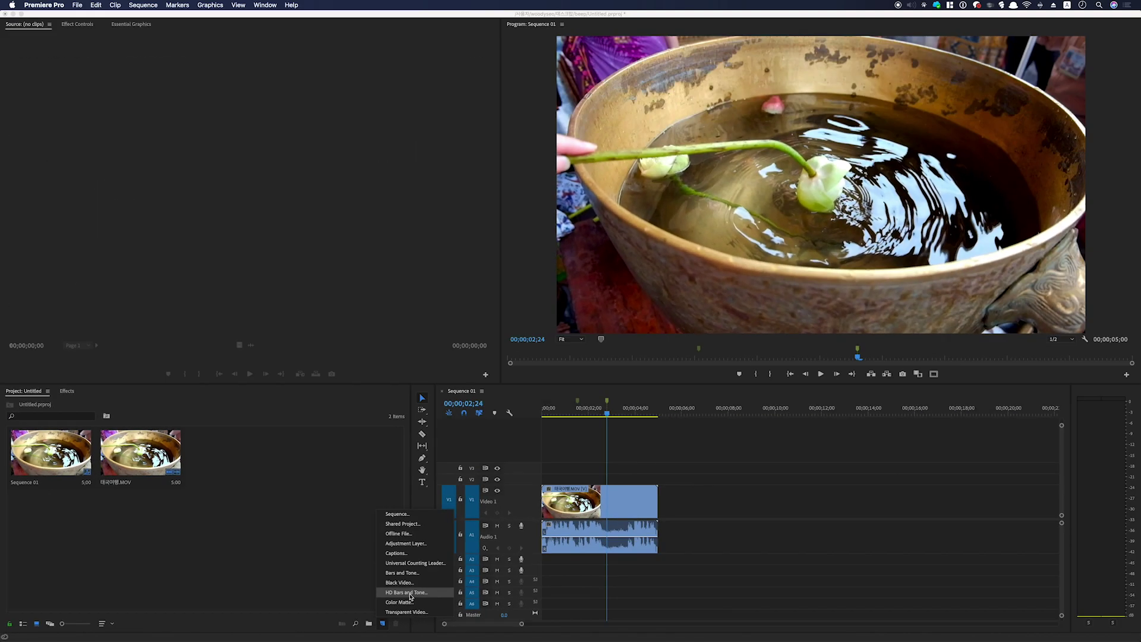
click(737, 554)
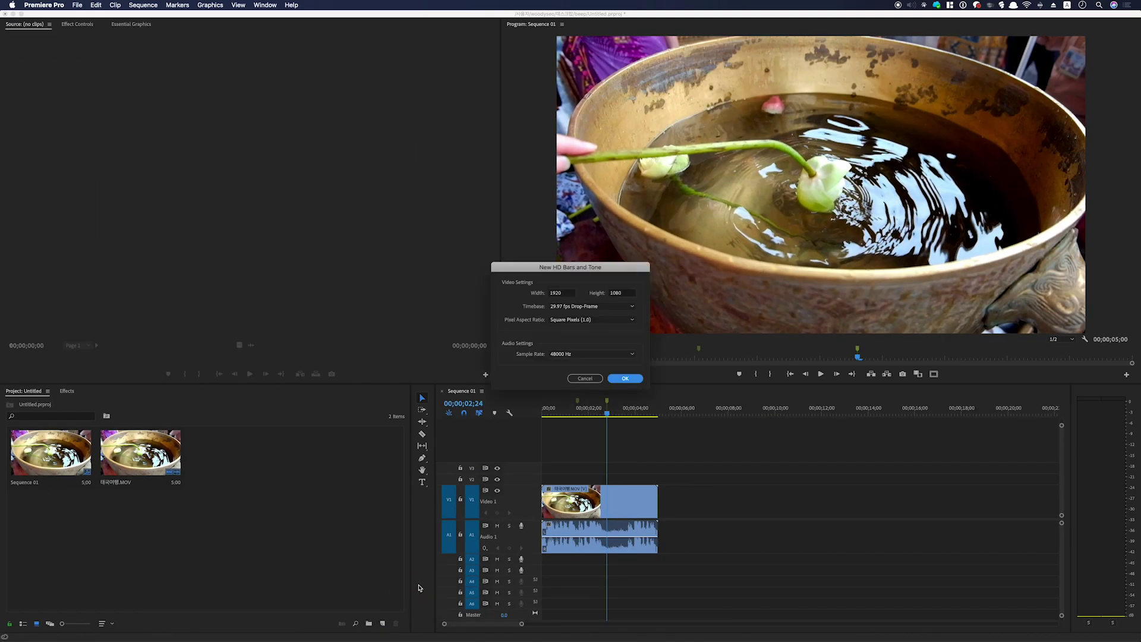
click(626, 379)
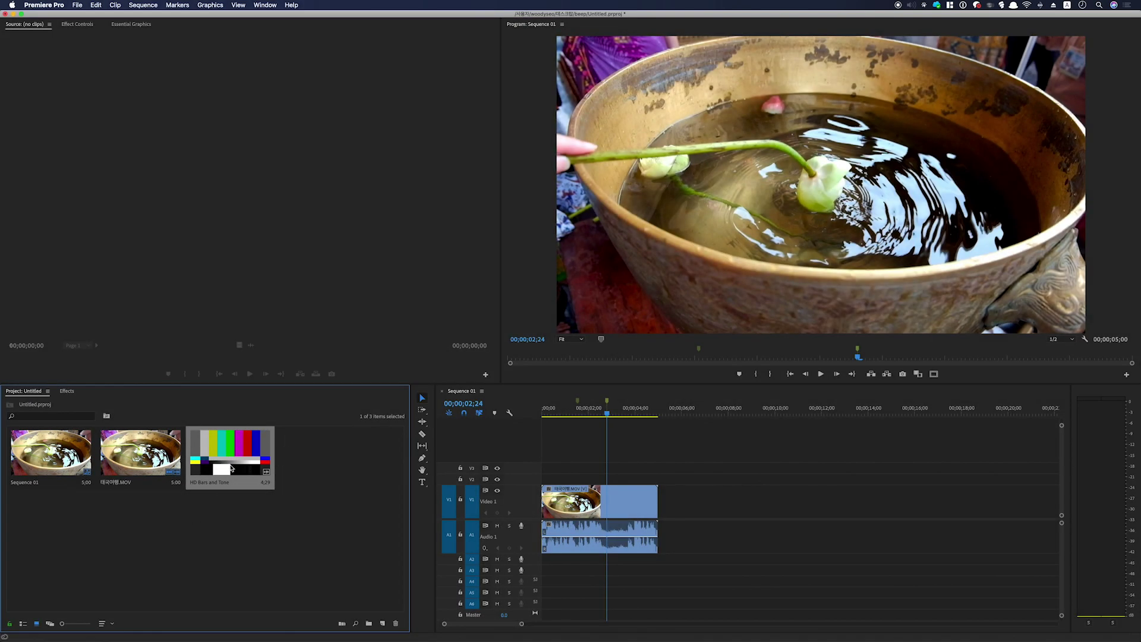
- Place the HD Bars and Tone clip on V1/A1 after the footage, leaving a gap, and play it
drag(232, 469, 702, 506)
click(671, 412)
key(space)
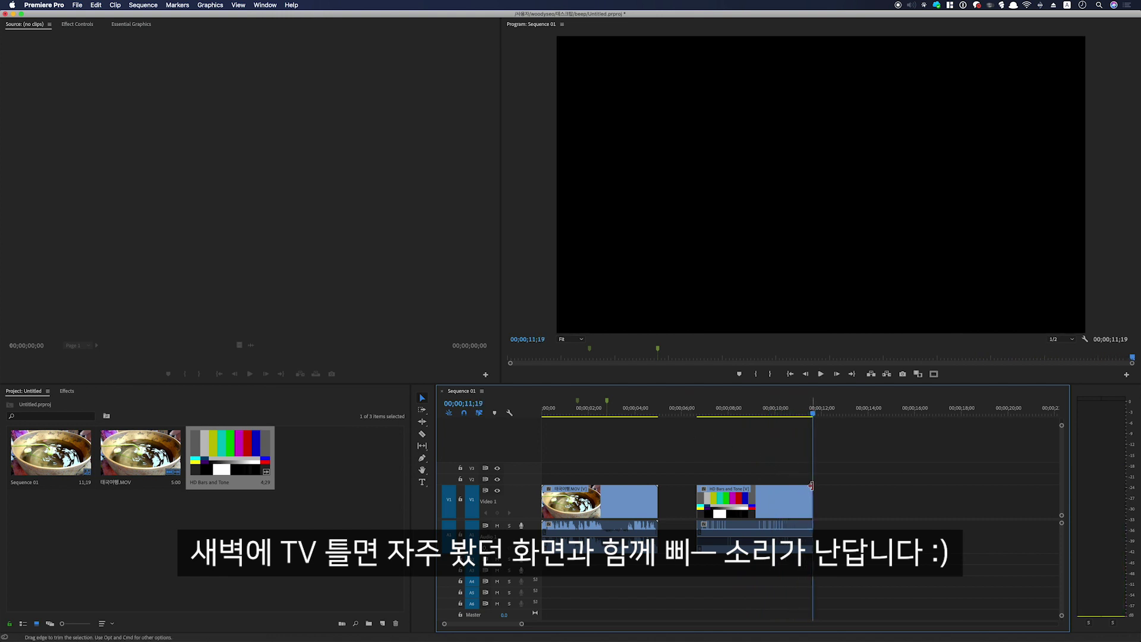
- Trim the end of the HD Bars and Tone clip to 00;00;07;13 and select the shortened clip
drag(728, 410, 715, 411)
key(w)
click(685, 497)
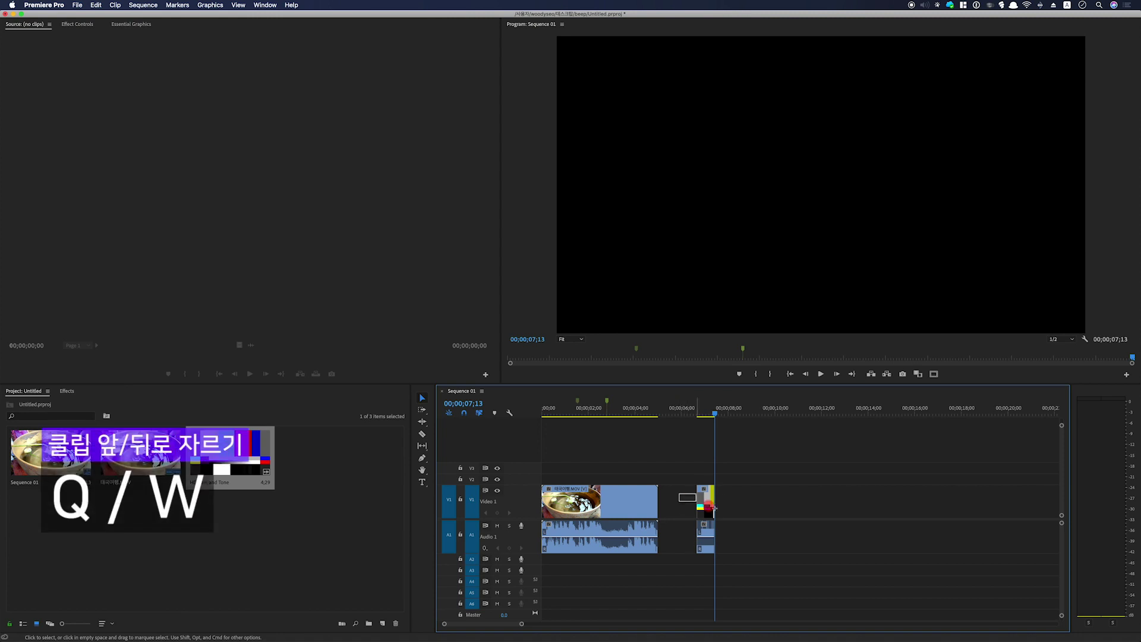
key(equal)
key(equal)
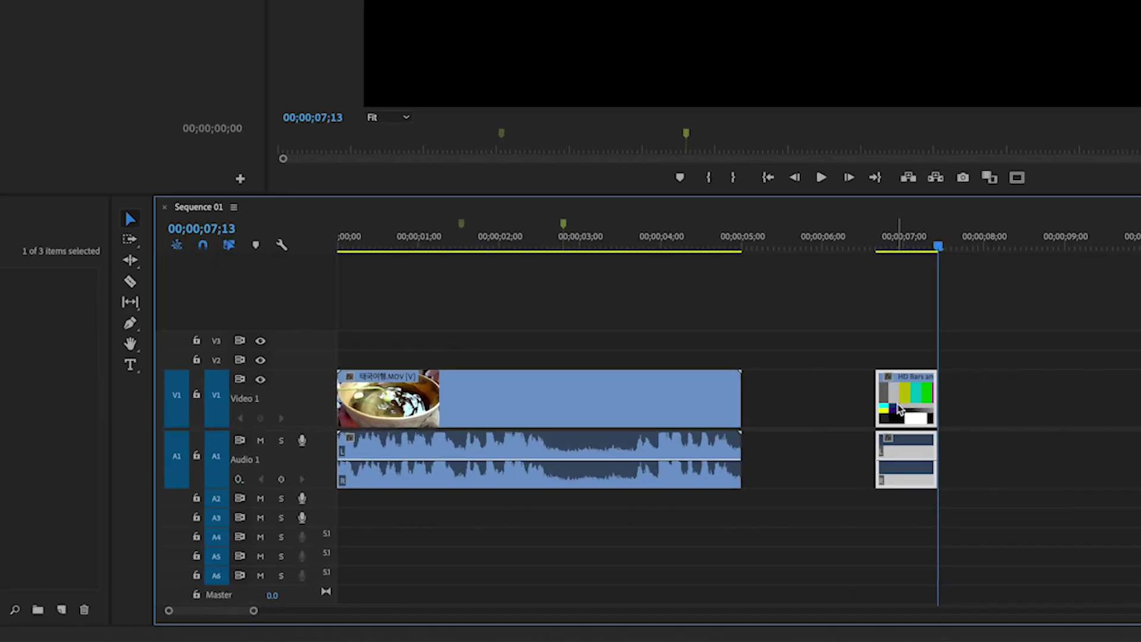
- Move the HD Bars and Tone clip over the footage to start at the first marker, and extend its end to the second marker
drag(900, 409, 483, 425)
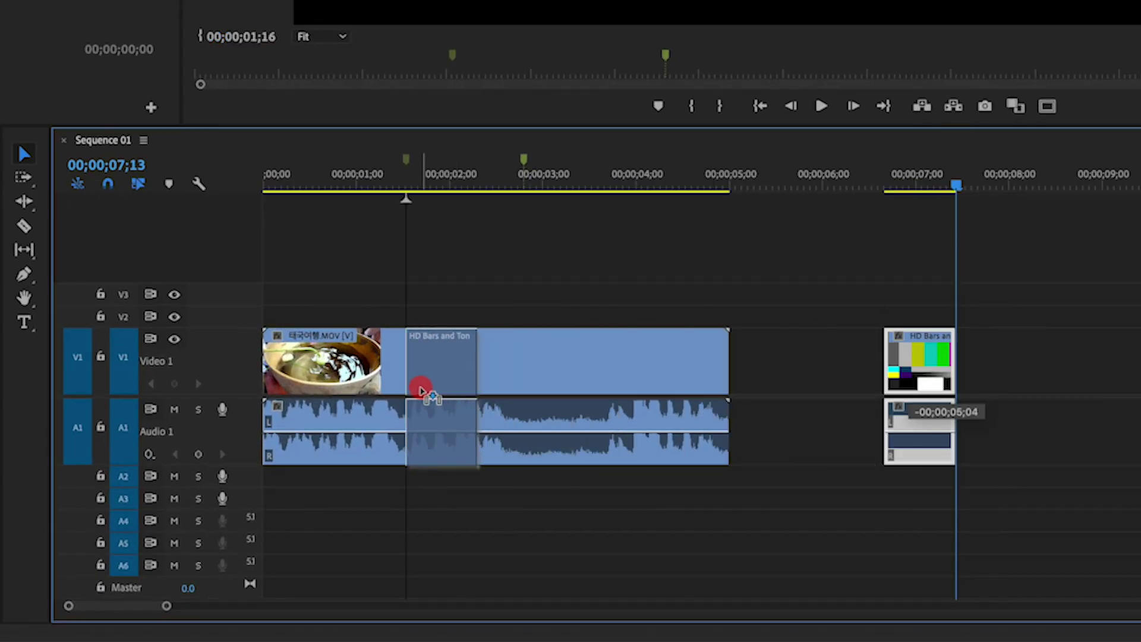
drag(426, 391, 426, 390)
drag(484, 370, 523, 356)
- Play the sequence from the start to check the bars and beep over the marked section
click(448, 334)
click(498, 307)
drag(321, 174, 263, 173)
key(space)
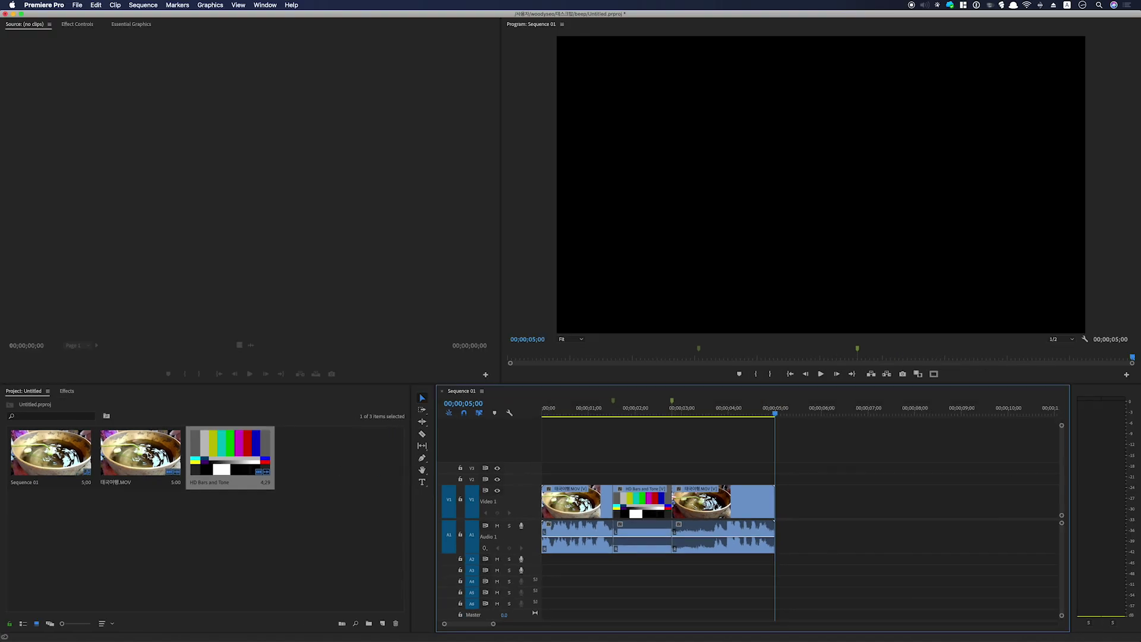
- Add another 태국여행.MOV clip after the edited section and shift its linked video and audio slightly later together
drag(141, 452, 819, 471)
key(minus)
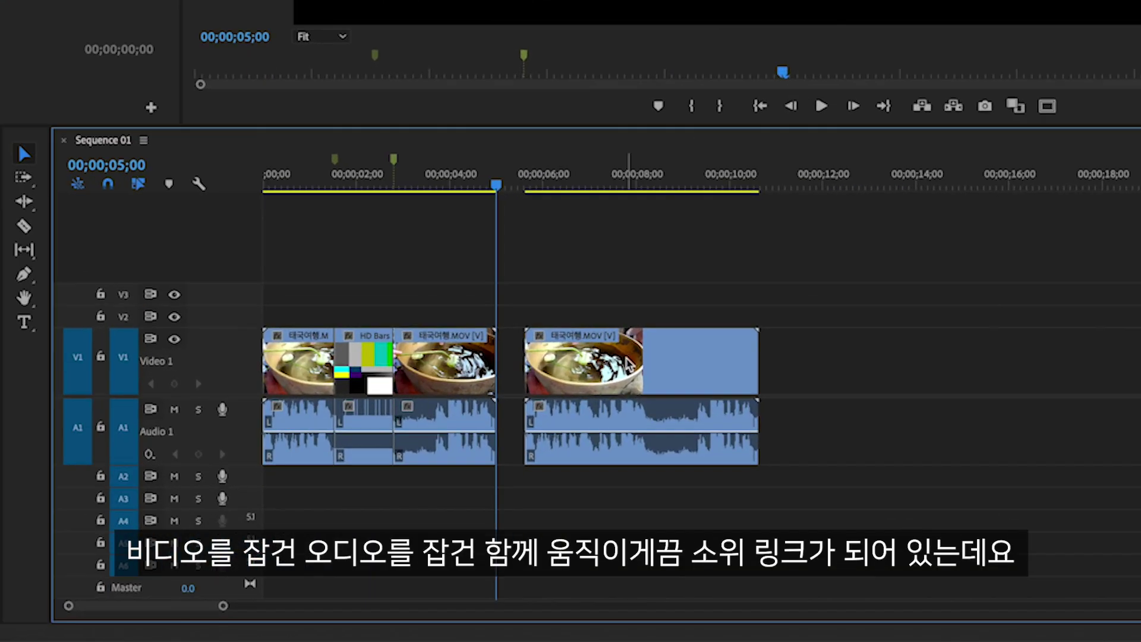
click(723, 502)
drag(626, 411, 673, 367)
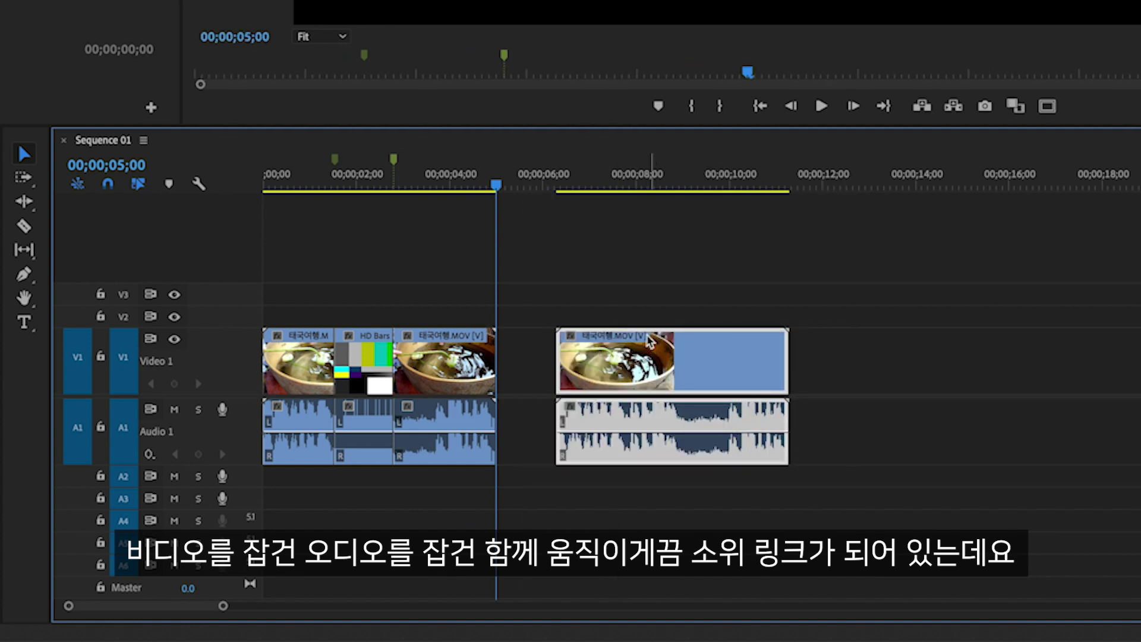
click(564, 287)
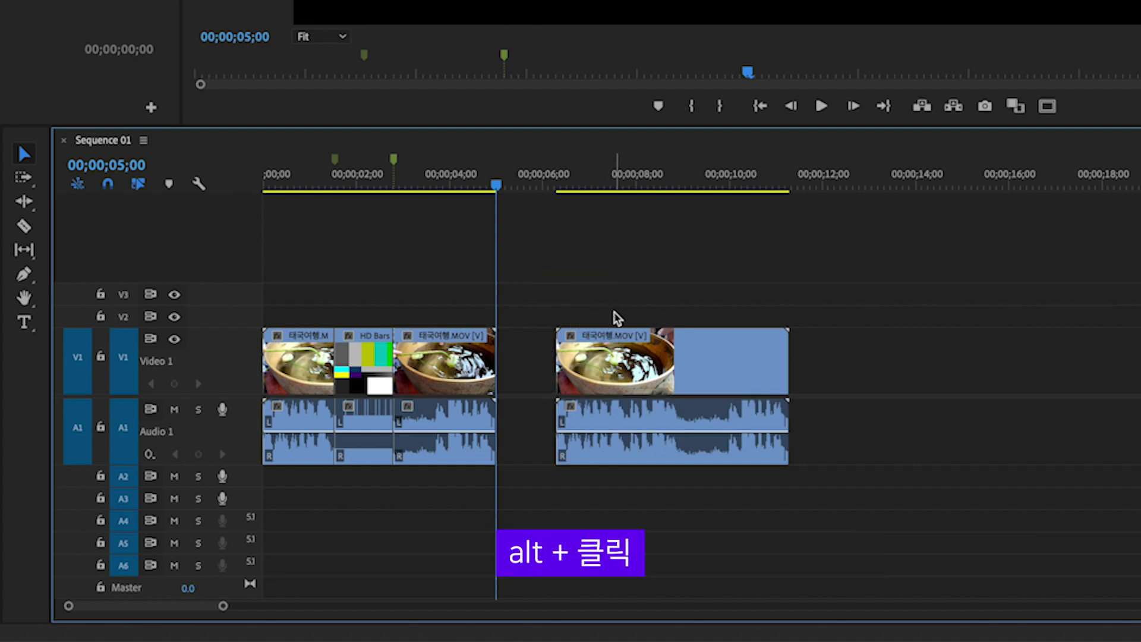
- Select the video and audio of the added 태국여행.MOV clip individually, and shift only its audio 1:26 out of sync
key(alt)
alt+click(626, 359)
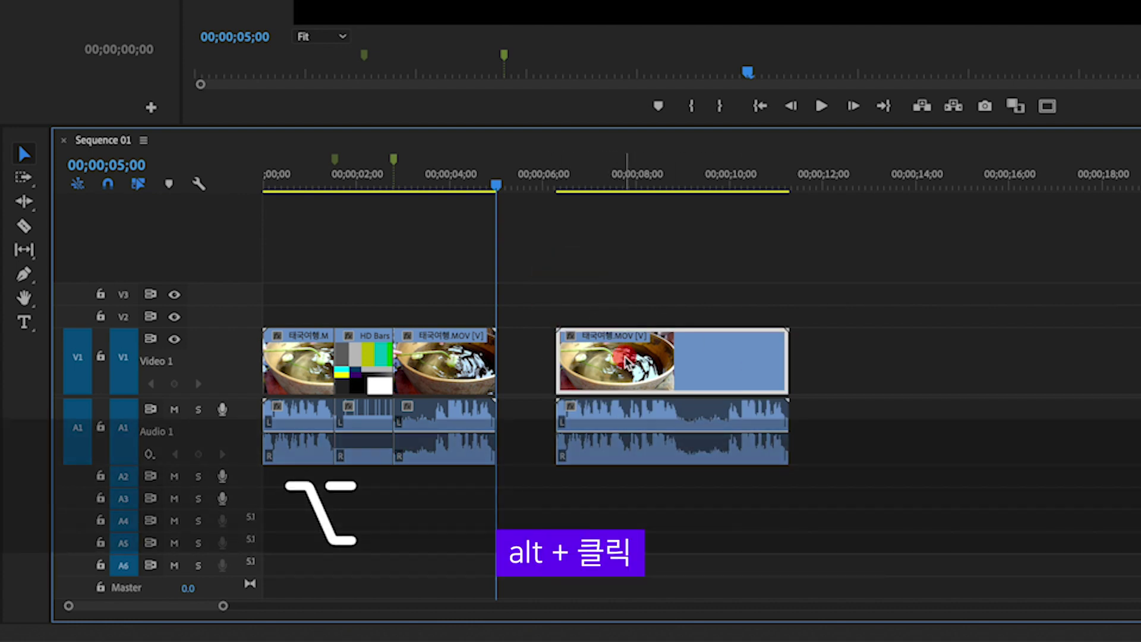
alt+click(617, 407)
drag(633, 414, 695, 414)
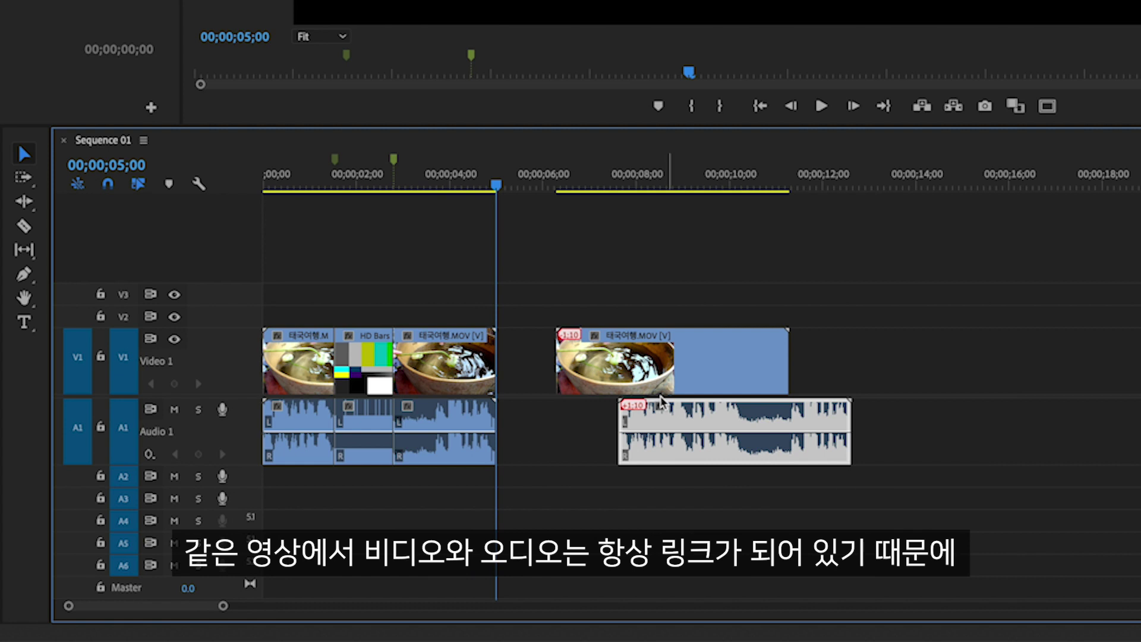
alt+click(661, 363)
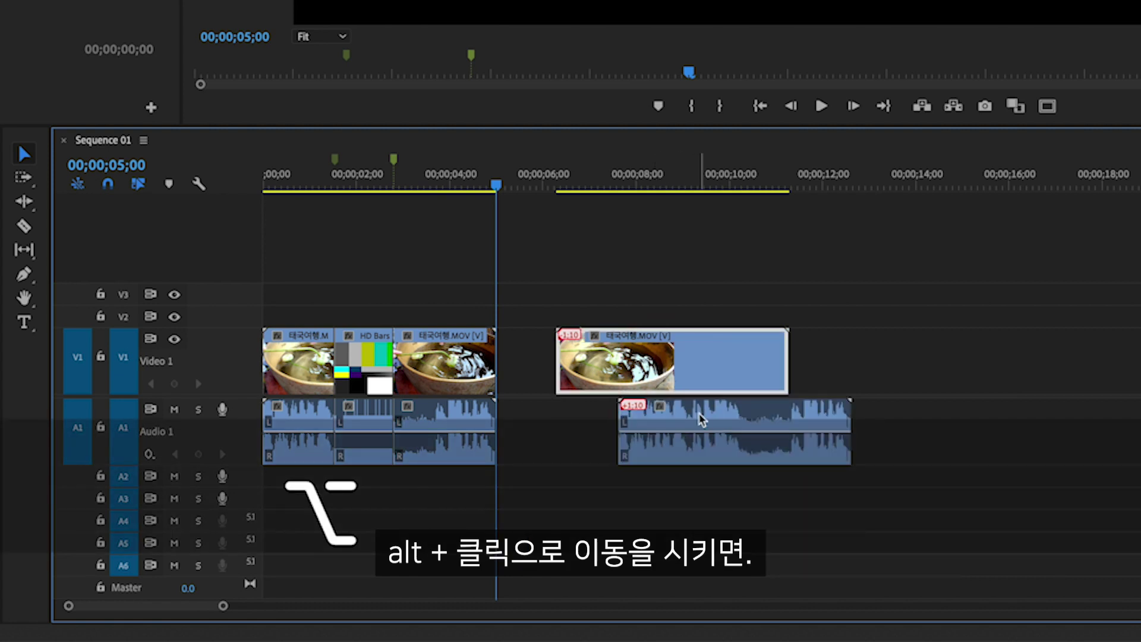
drag(701, 419, 727, 419)
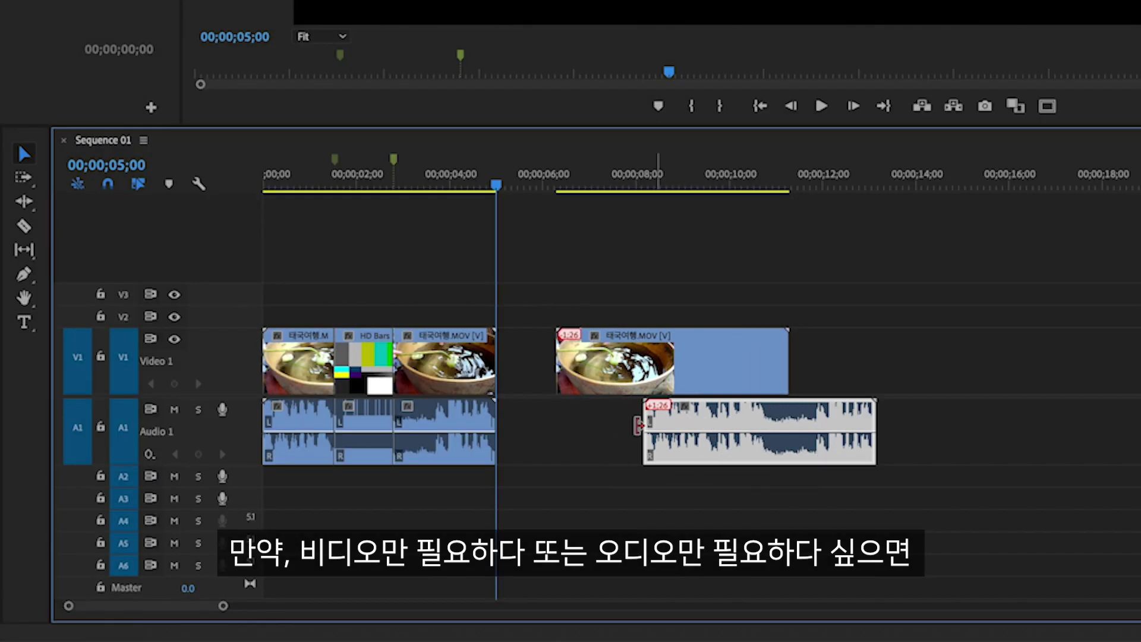
- Delete only the video part of the added 태국여행.MOV clip, keeping its audio
click(592, 432)
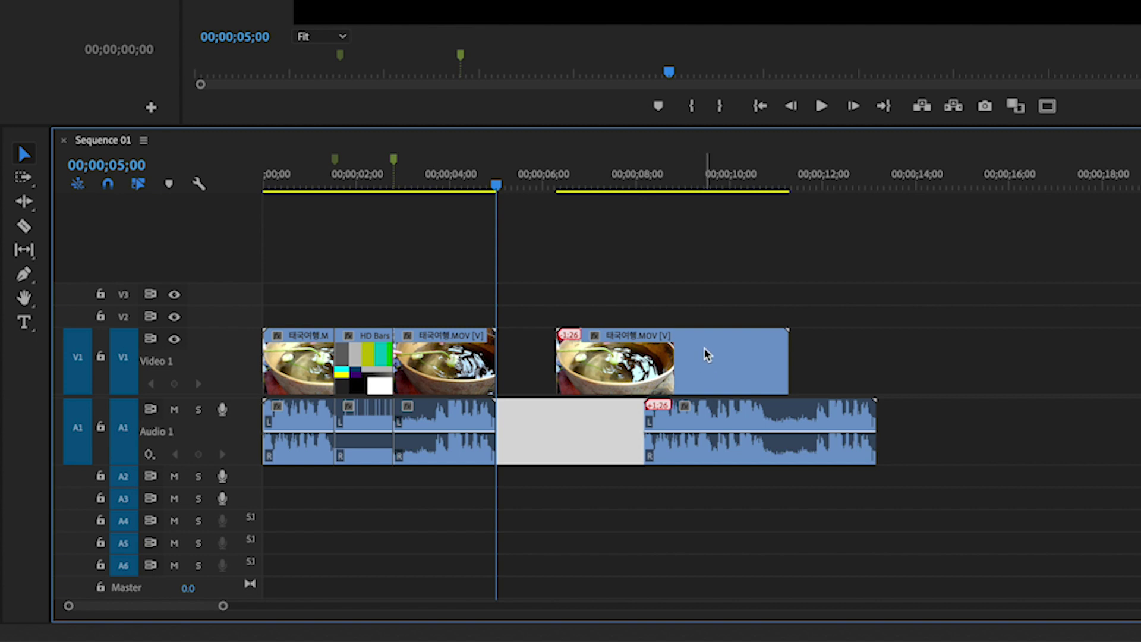
alt+click(669, 354)
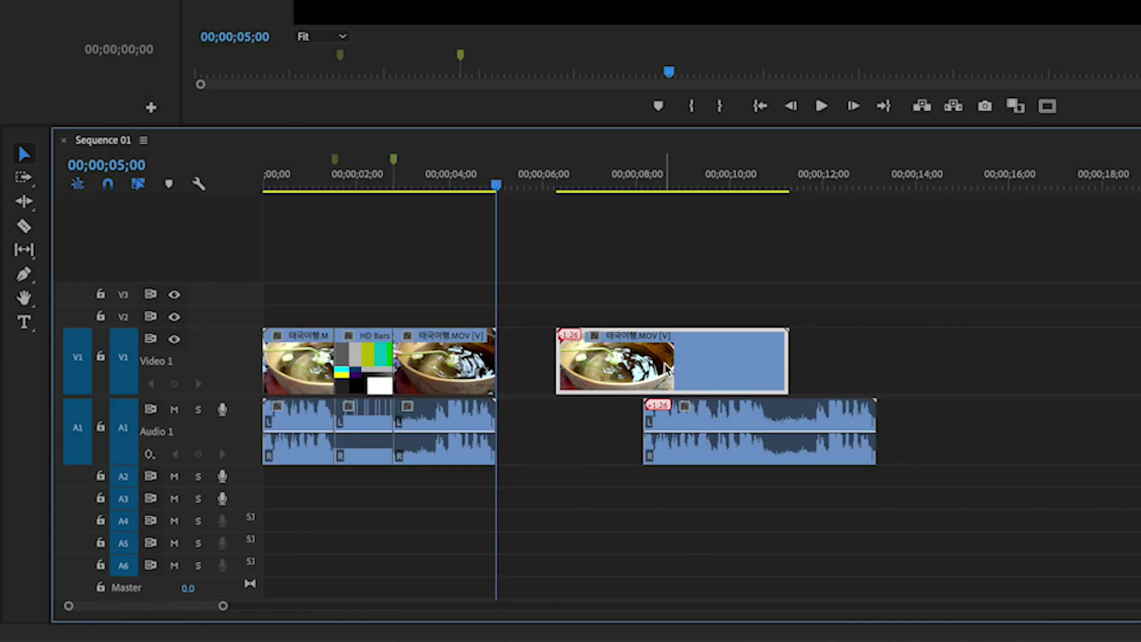
key(BackSpace)
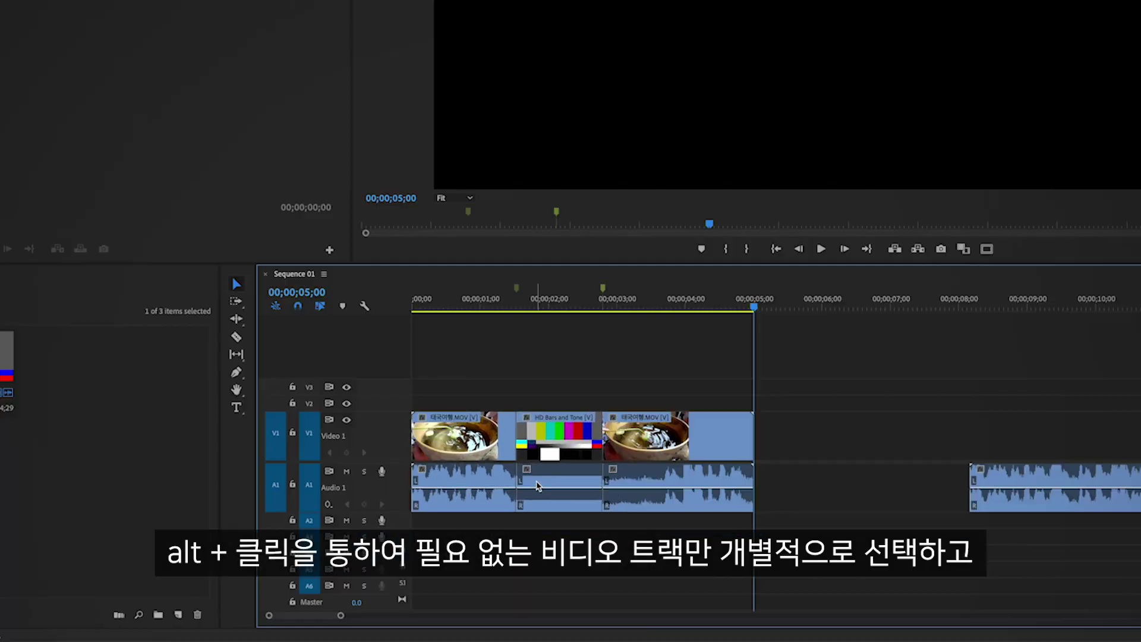
- Delete only the video part of the HD Bars and Tone clip and extend the first footage clip's video to the second marker
alt+click(579, 462)
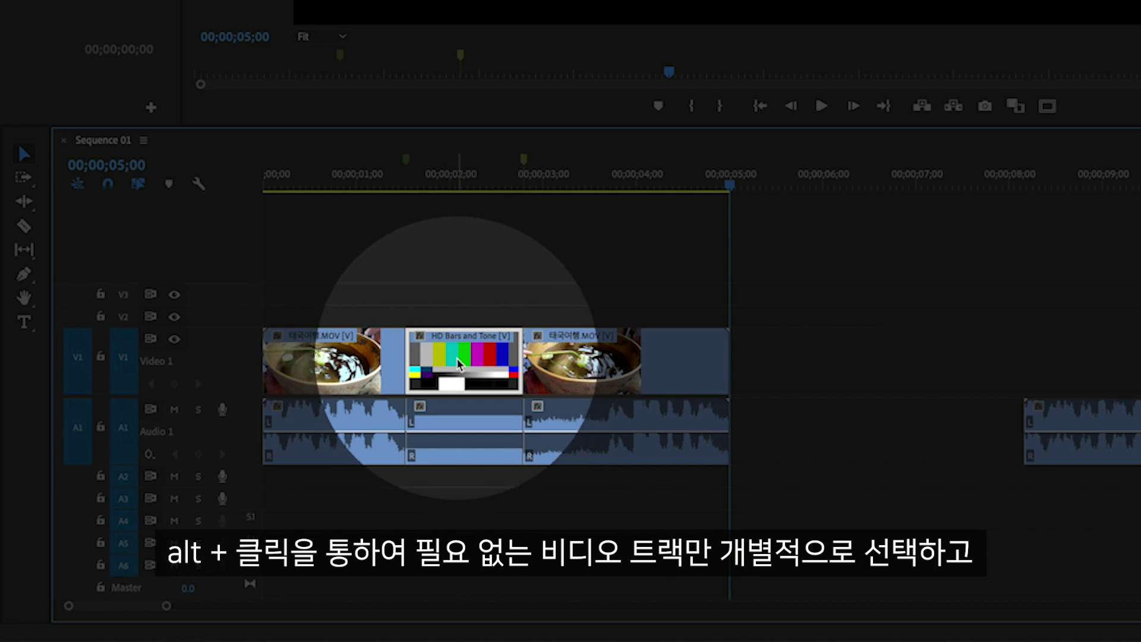
key(BackSpace)
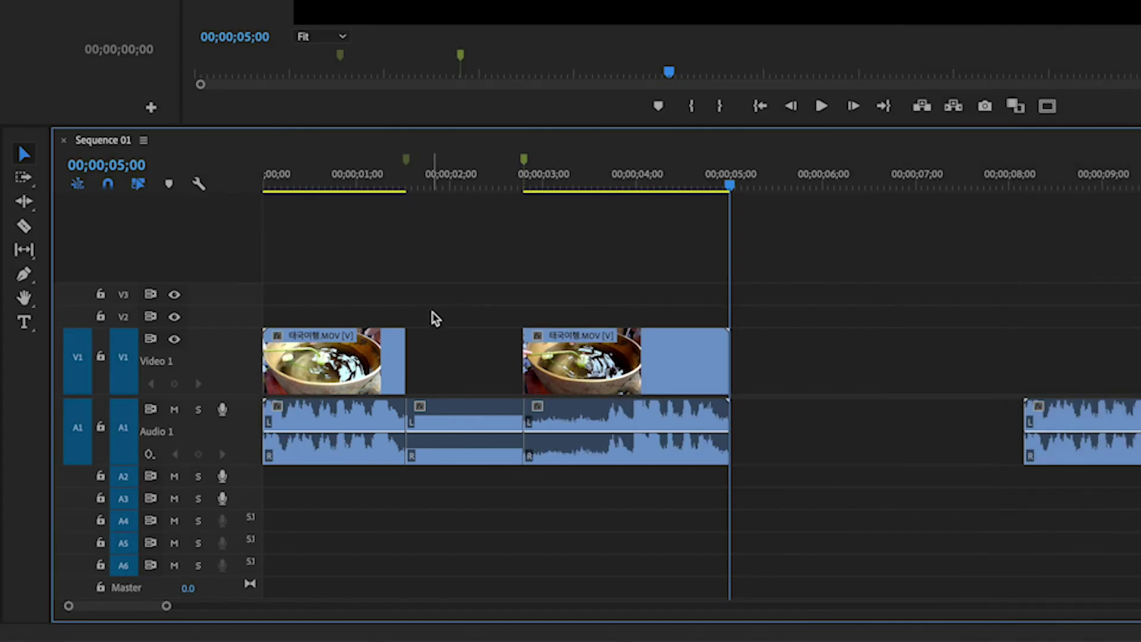
drag(432, 295, 439, 364)
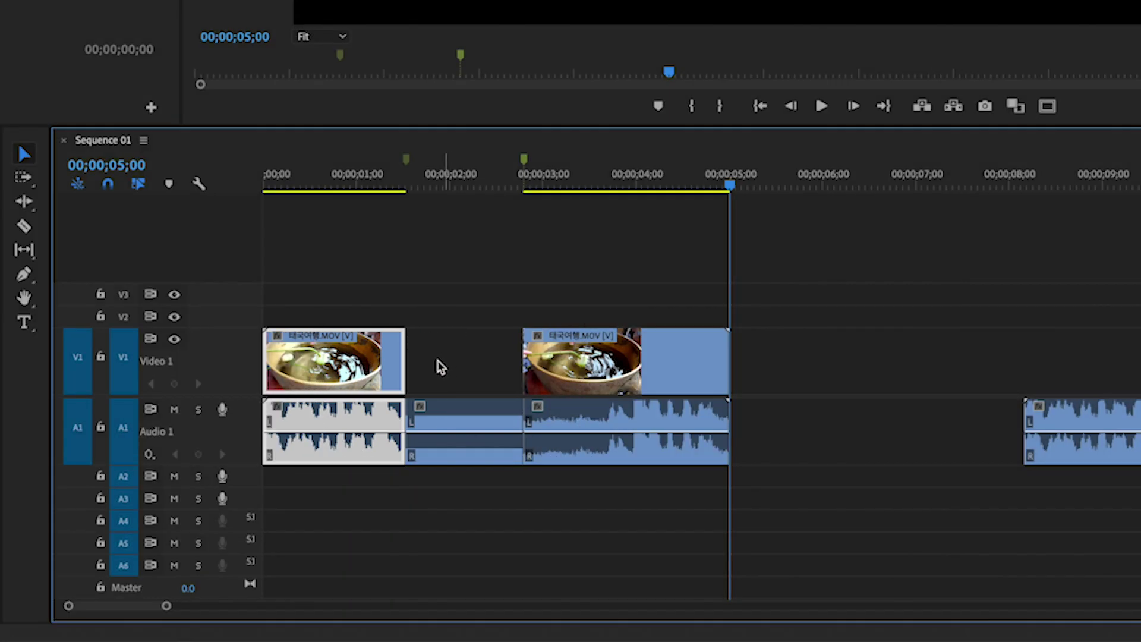
click(417, 309)
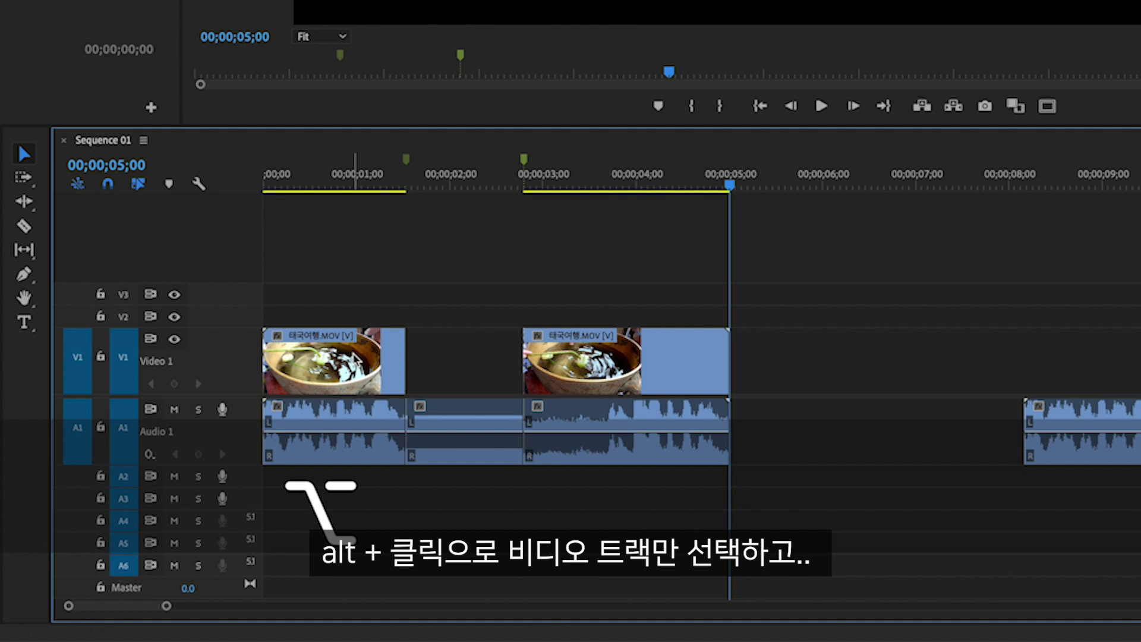
alt+click(374, 361)
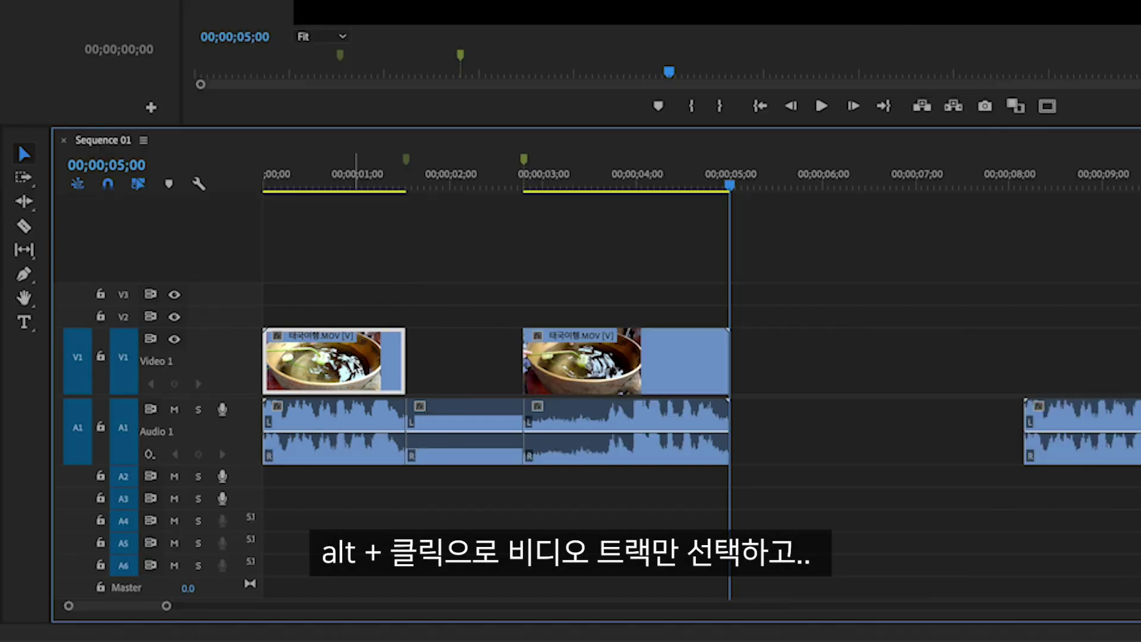
drag(404, 362, 519, 363)
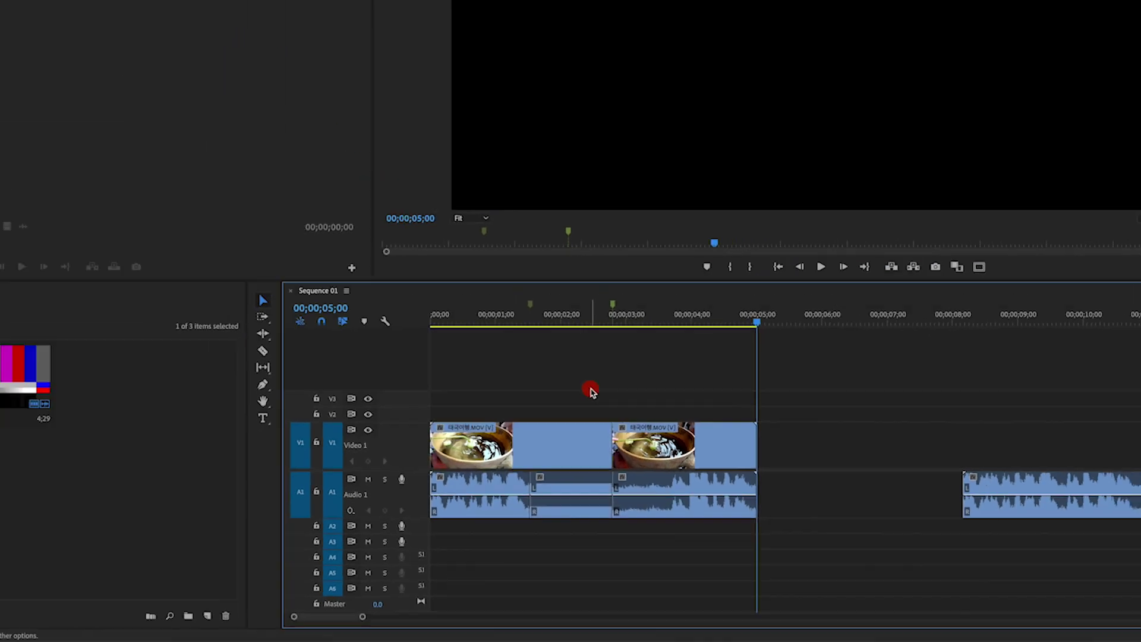
- Delete the leftover audio clip after the edited section and play the sequence
drag(957, 311, 1014, 357)
drag(917, 498, 934, 529)
key(BackSpace)
key(space)
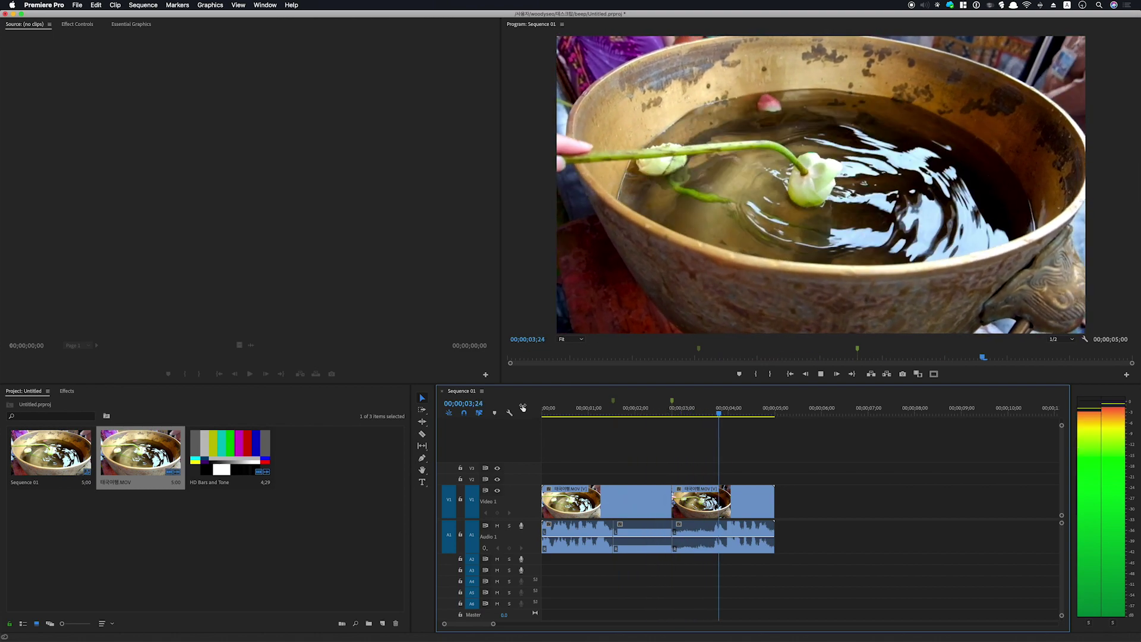
- Add a full 태국여행.MOV clip to the timeline after the edited section, leaving a small gap
drag(165, 452, 814, 465)
key(minus)
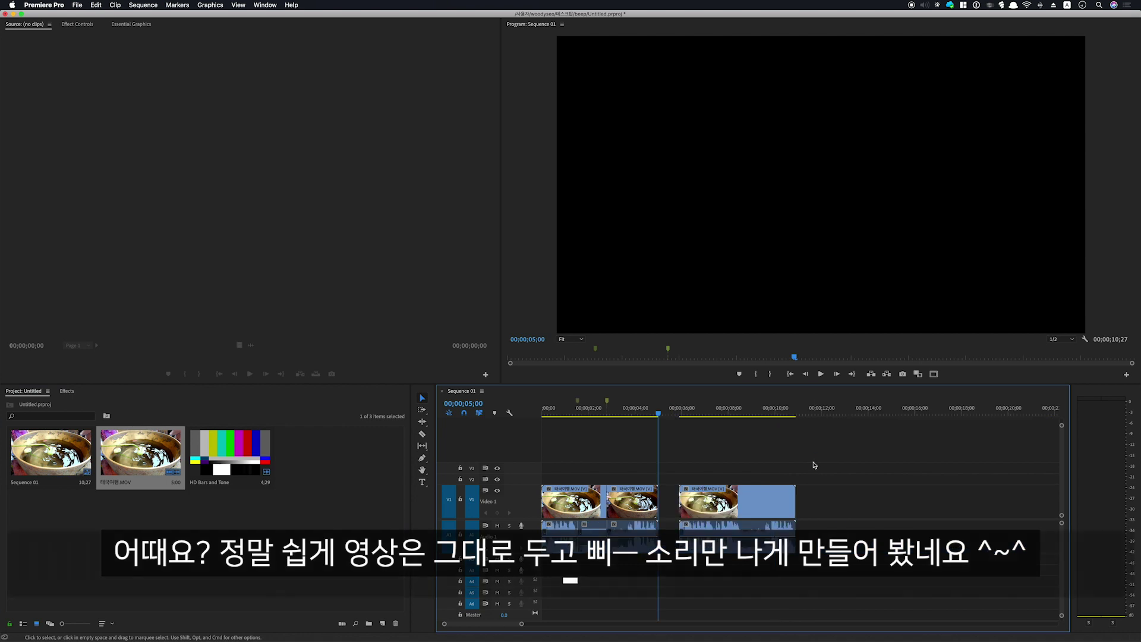
- Create a second HD Bars and Tone item with the default settings
click(382, 623)
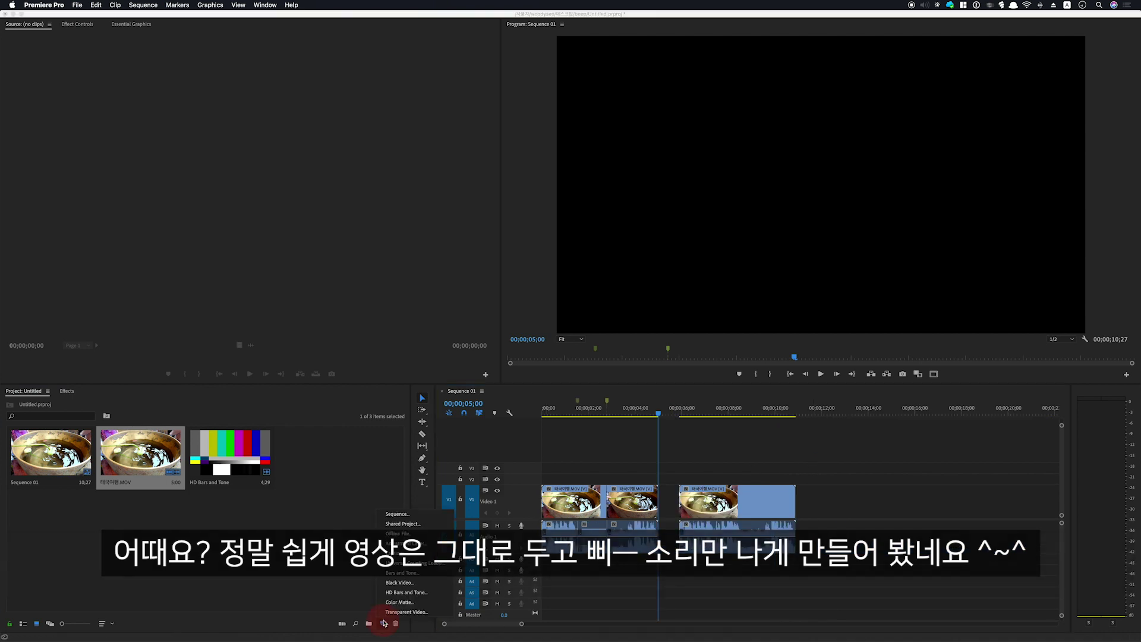
click(407, 592)
click(625, 378)
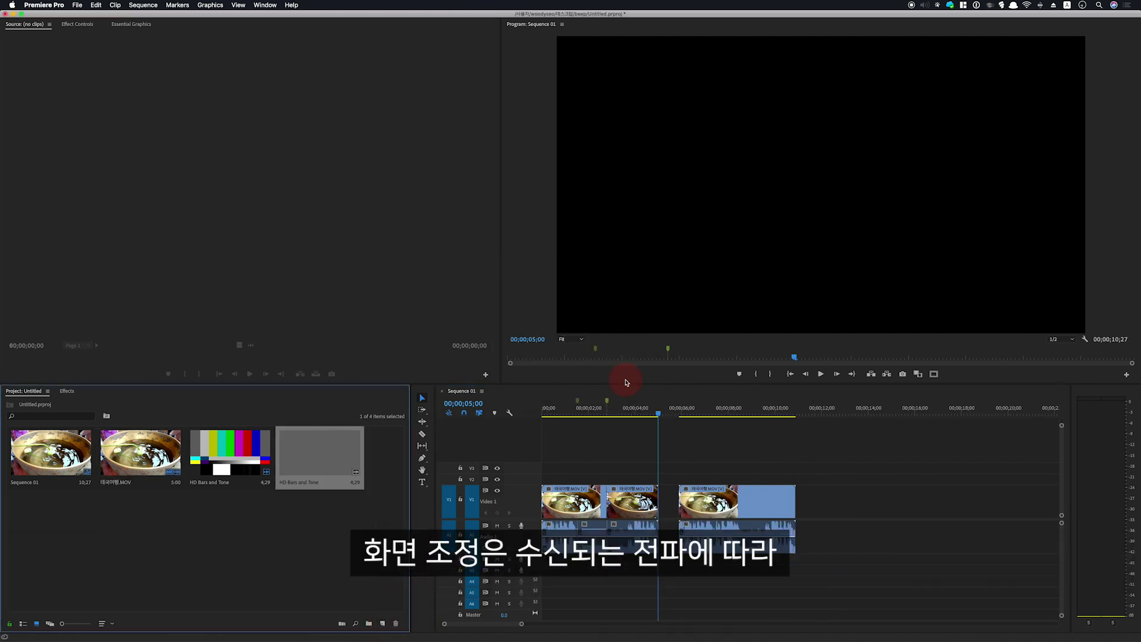
- Place the new HD Bars and Tone clip after the last footage clip and trim its end to 00;00;12;04
drag(336, 470, 850, 504)
click(819, 408)
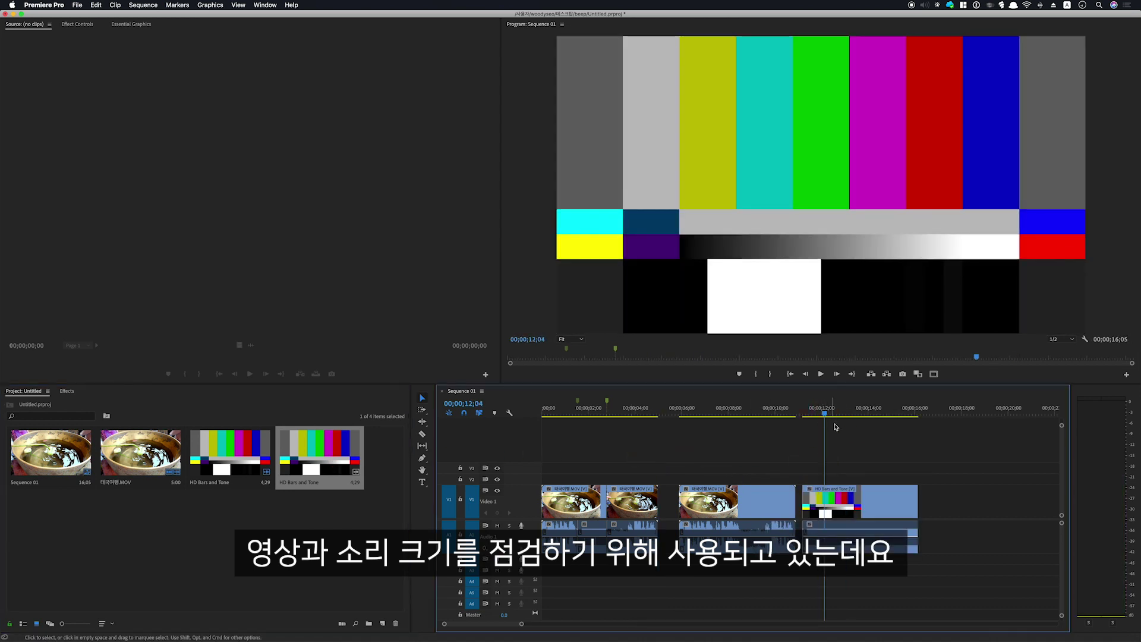
key(w)
- Move the trimmed HD Bars and Tone clip into the last footage clip at 00;00;07;23 and duplicate it further along that footage
click(722, 409)
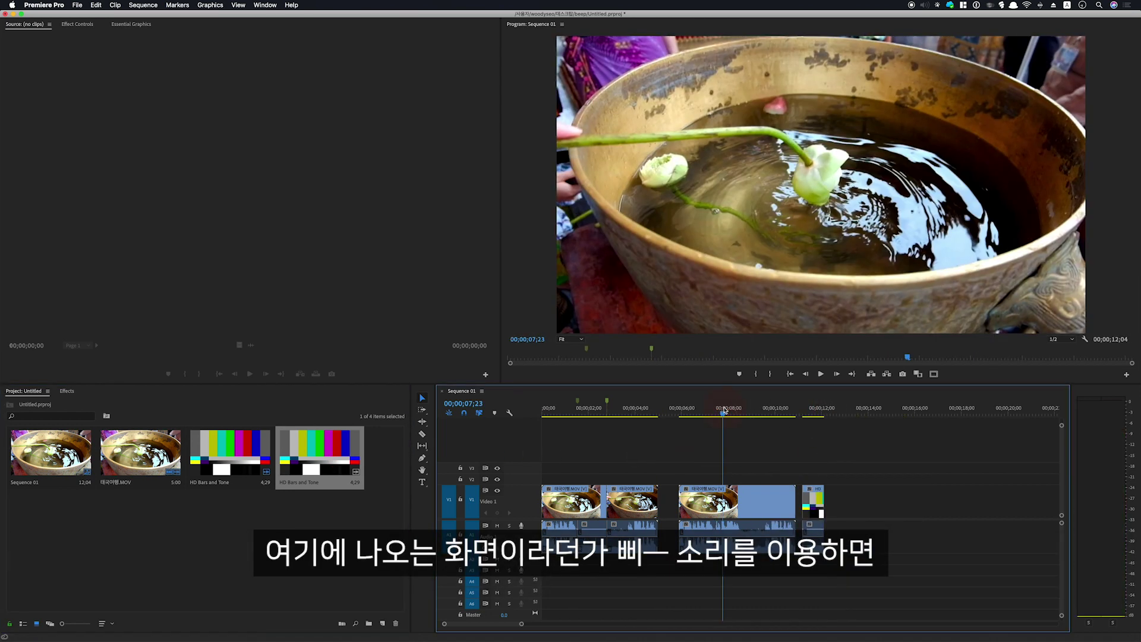
key(equal)
drag(978, 505, 818, 507)
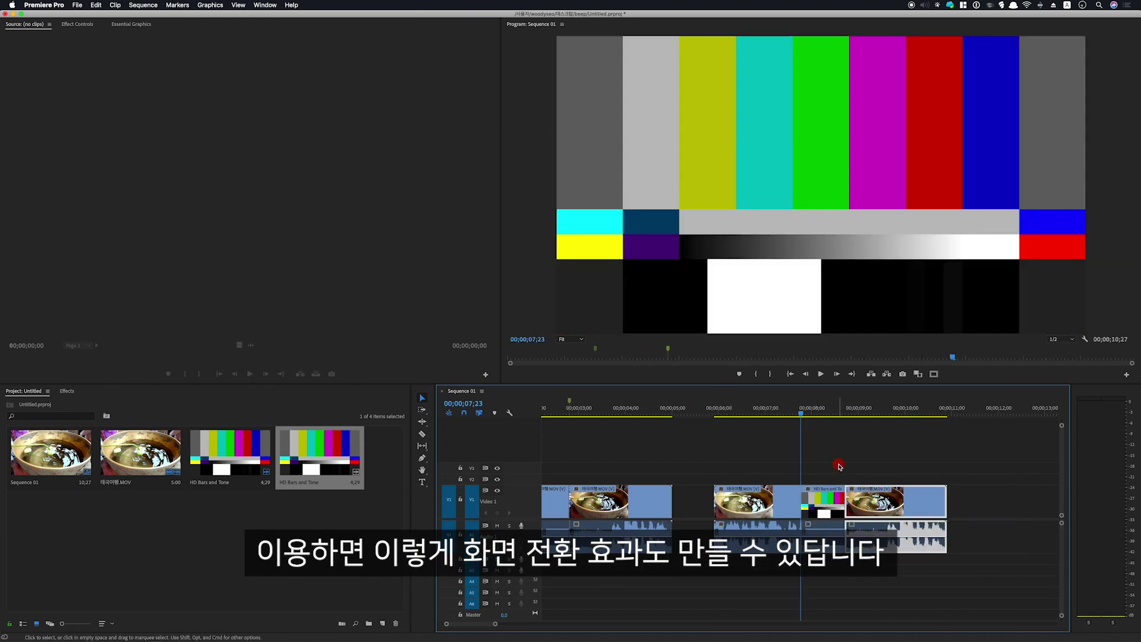
drag(824, 505, 893, 506)
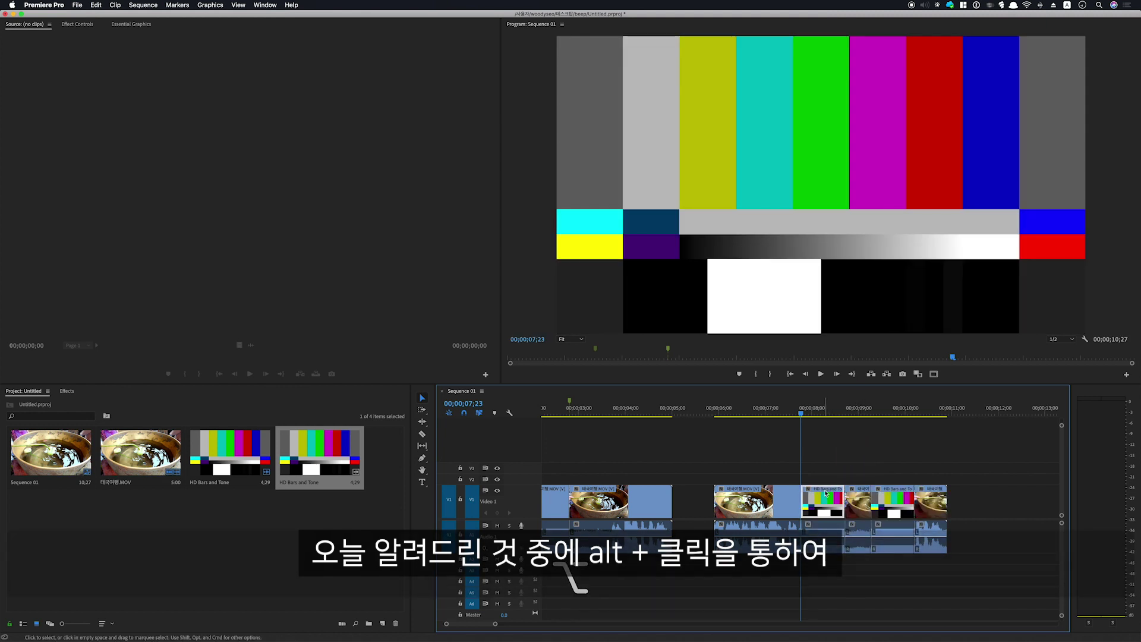
- Delete only the video of the bars clip at 00;00;07;23 and extend the preceding footage video across the gap
key(Delete)
click(803, 497)
click(803, 498)
drag(802, 498, 844, 499)
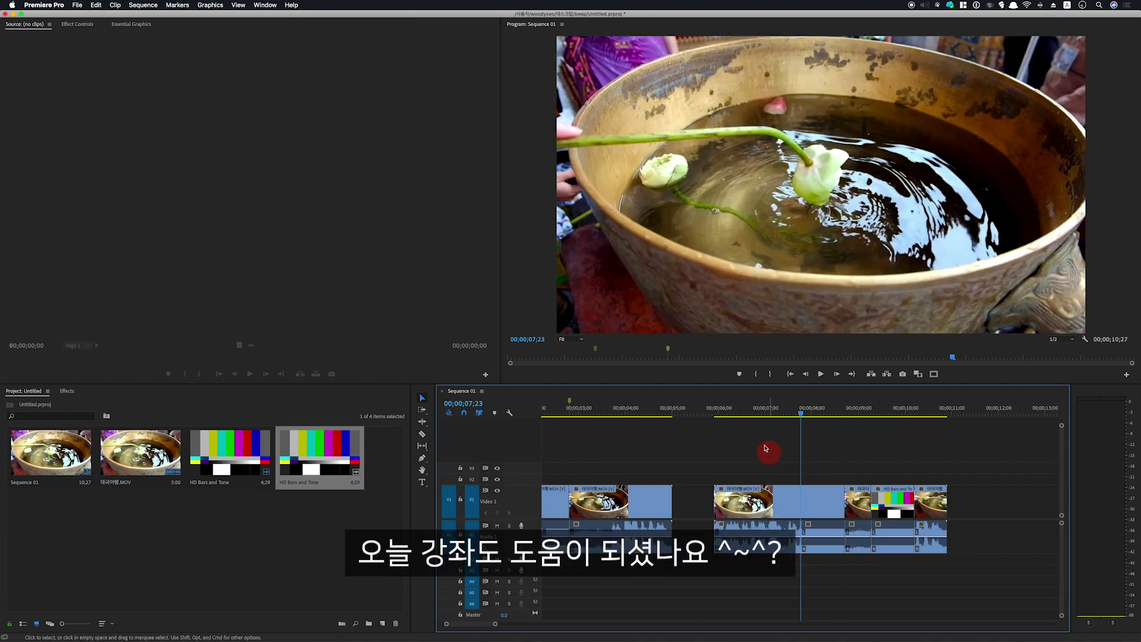
- Play the last edited section and the start of the sequence to review the beeps and bars transition
click(721, 411)
key(space)
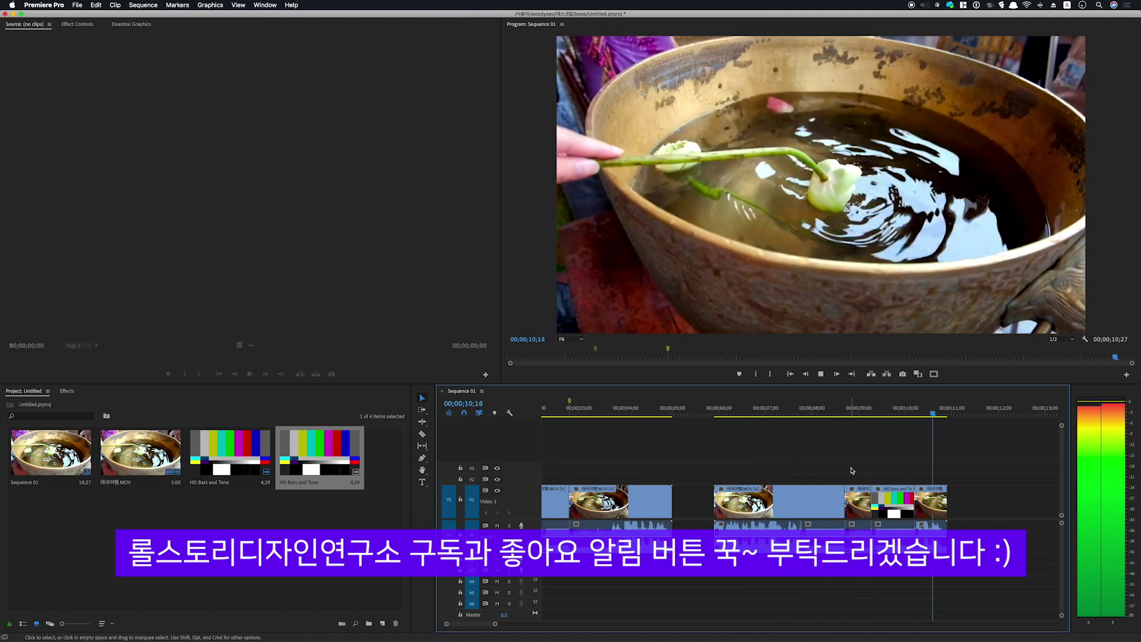
key(space)
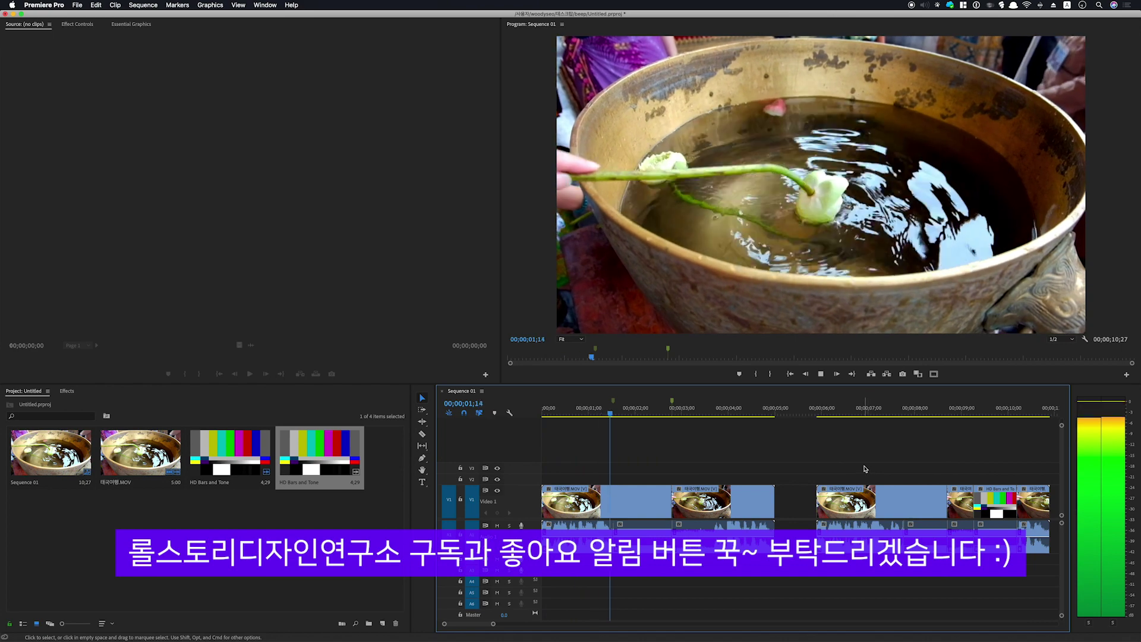
key(space)
scroll(782, 484, right, 5)
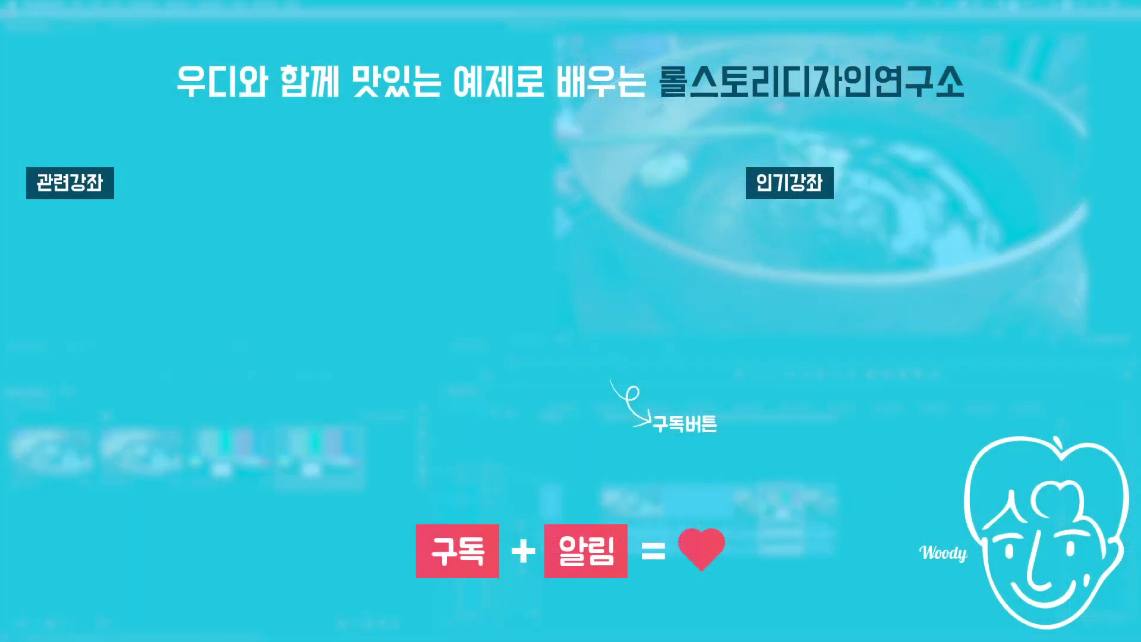